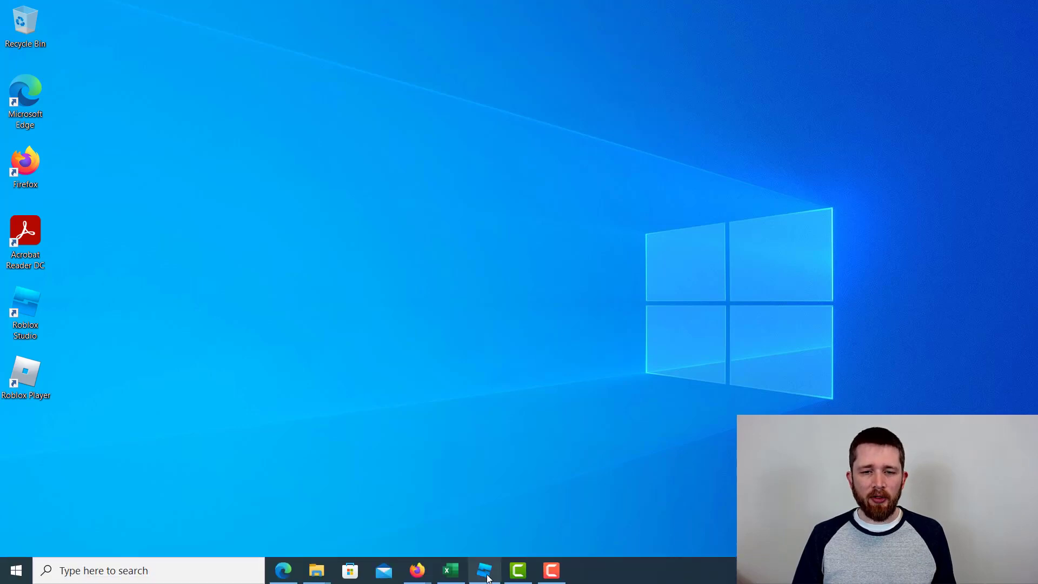
Step: Bring the Roblox Studio window showing the Roblox Demo Game place to the front
left_click(483, 576)
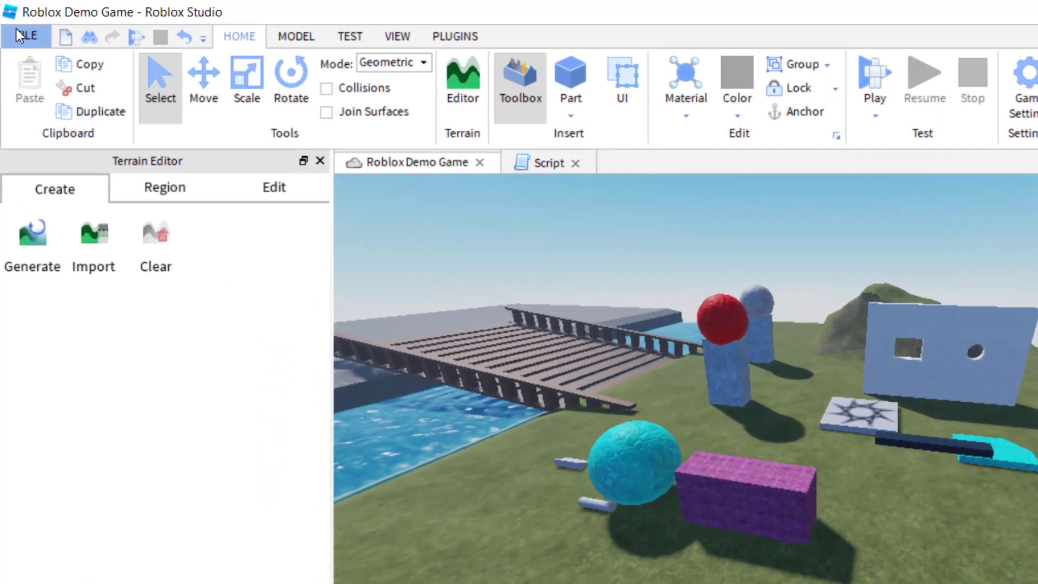
Step: Set Editor Quality Level to Level 21 in Studio Settings' Rendering section and close the dialog
left_click(12, 23)
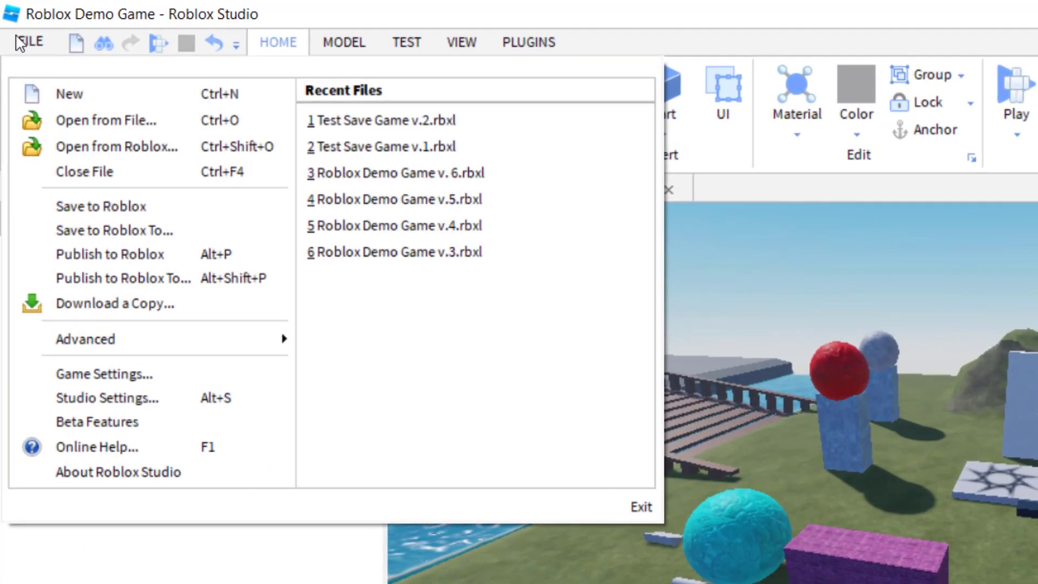
left_click(115, 398)
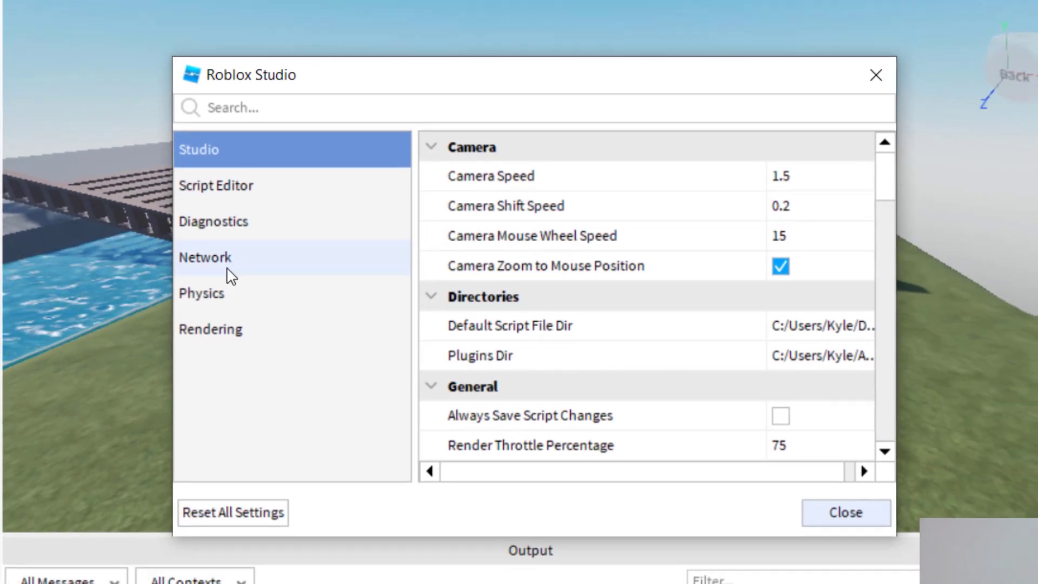
left_click(276, 356)
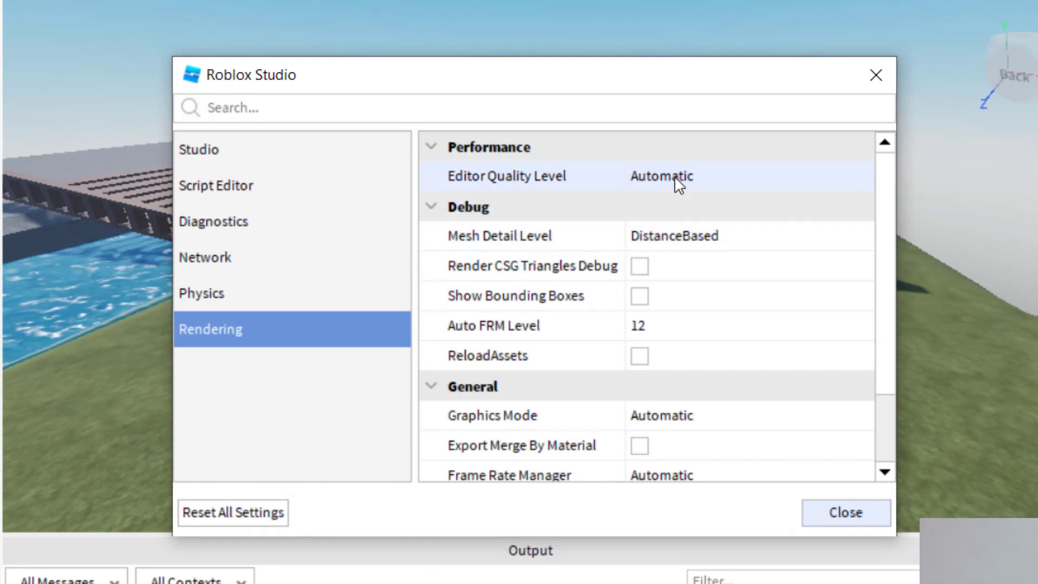
left_click(674, 177)
left_click(705, 176)
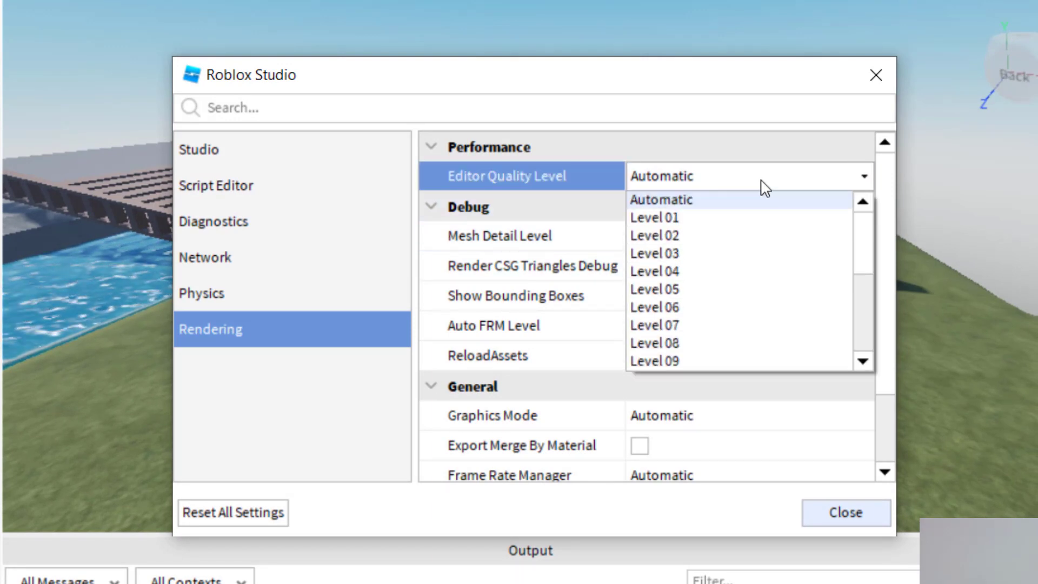
left_click_drag(860, 233, 861, 340)
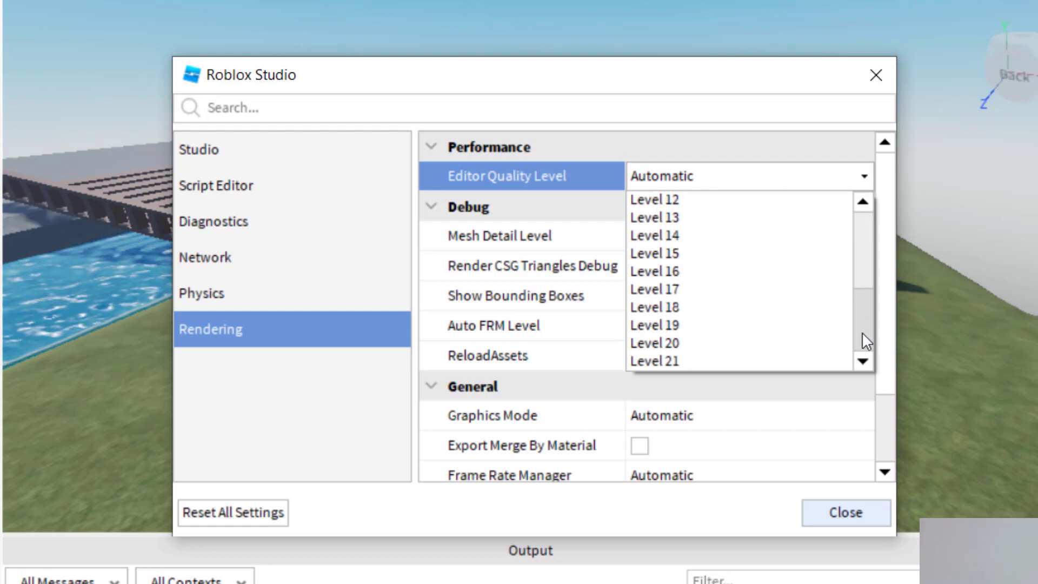
left_click(692, 360)
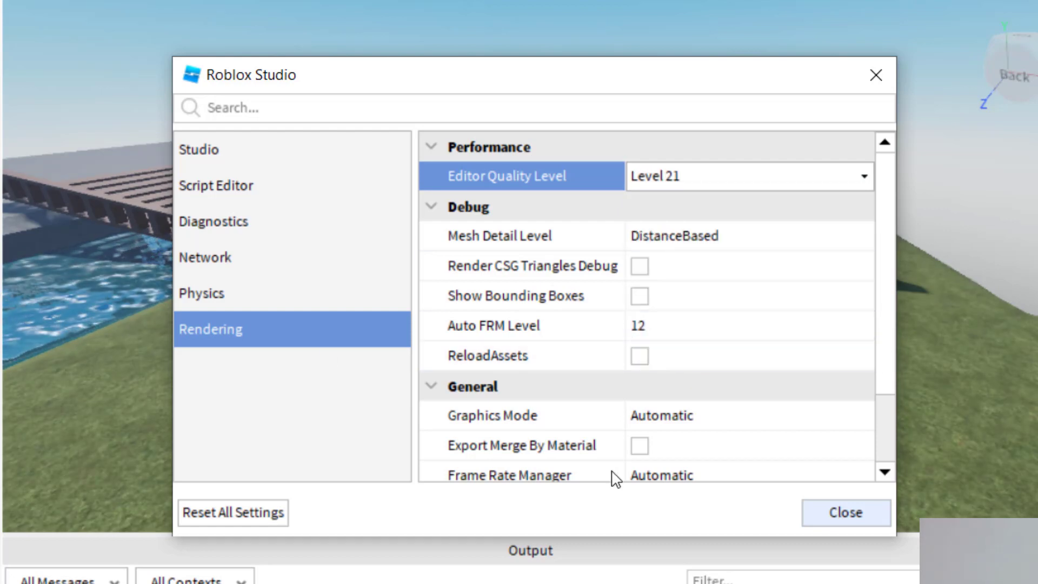
left_click(848, 511)
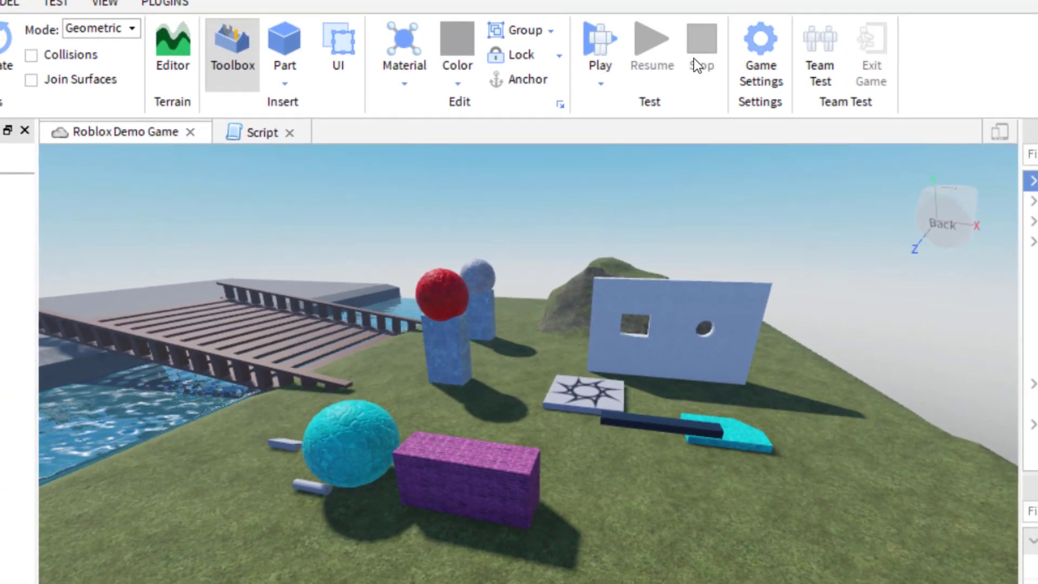
Step: Start a play test and bring up the in-game Settings menu
left_click(604, 45)
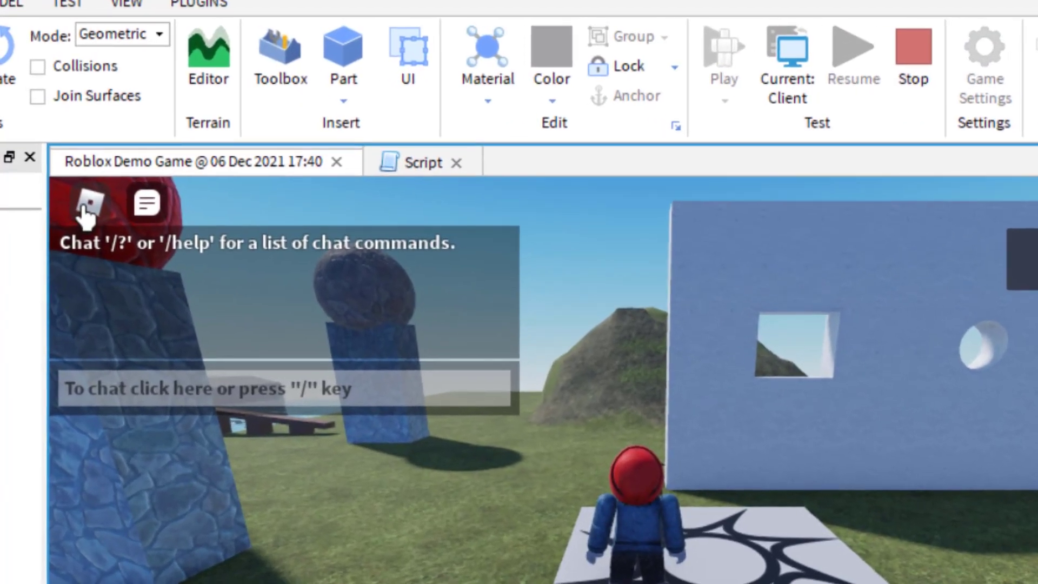
left_click(77, 182)
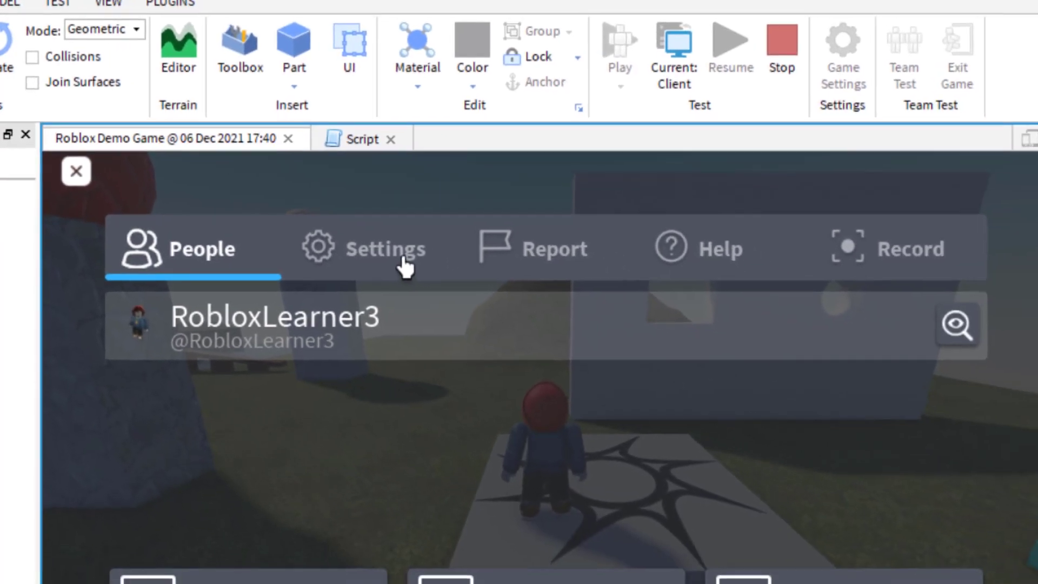
left_click(475, 311)
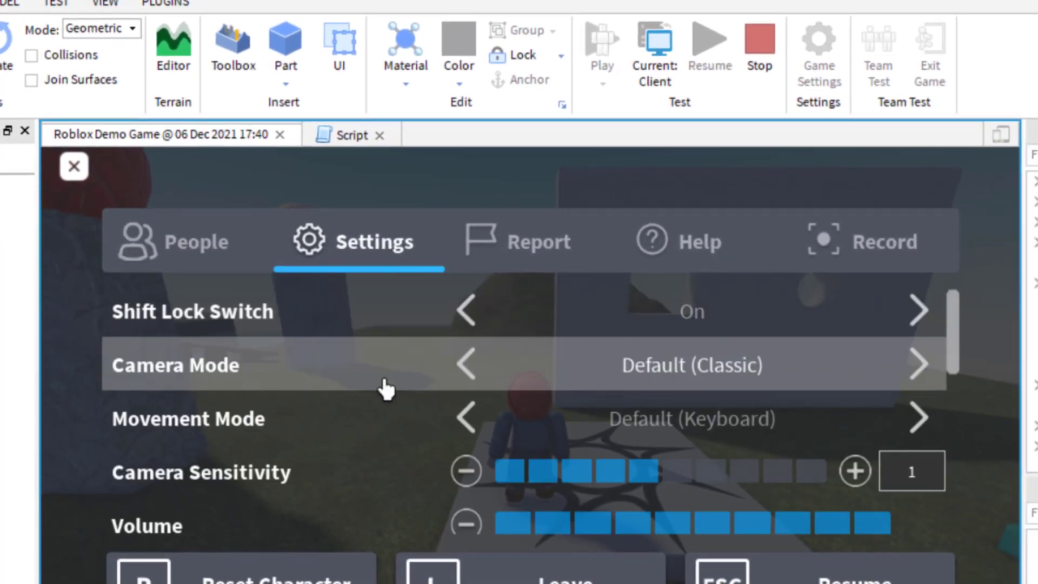
scroll(385, 392, "down", 5)
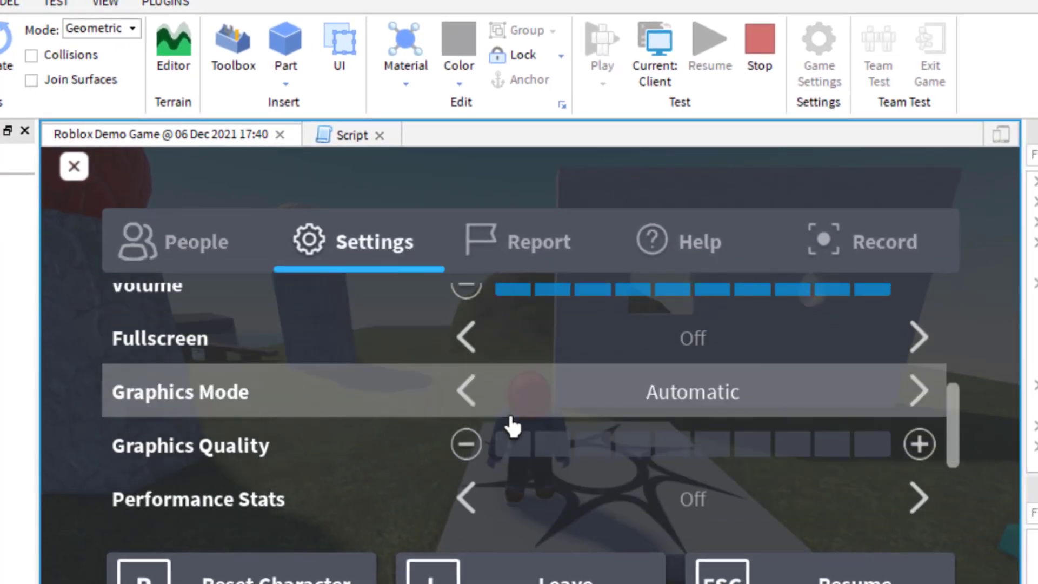
Step: Switch Graphics Mode to Manual with maximum Graphics Quality, then resume playing
left_click(918, 395)
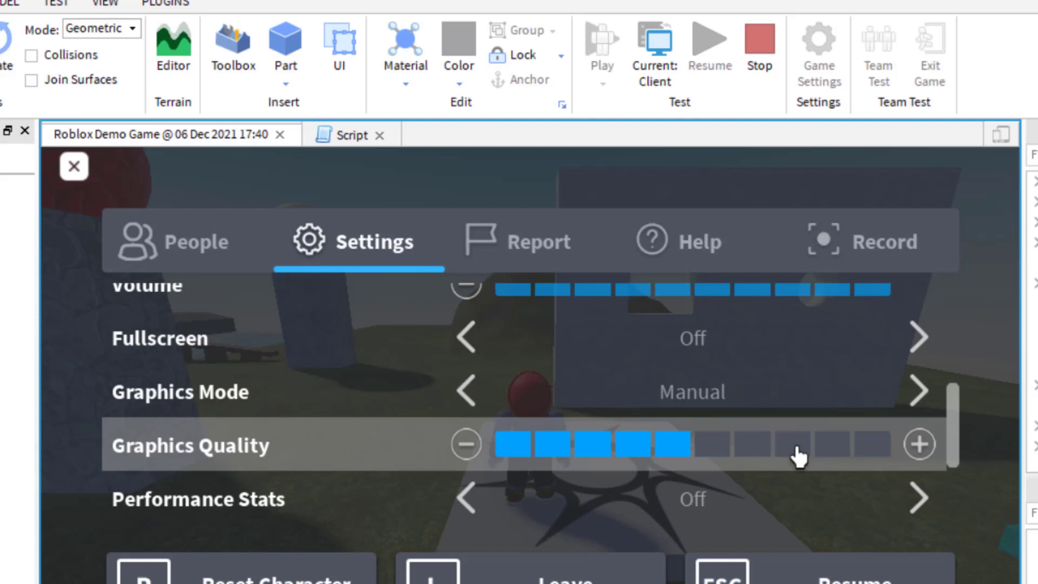
left_click(799, 454)
left_click(875, 452)
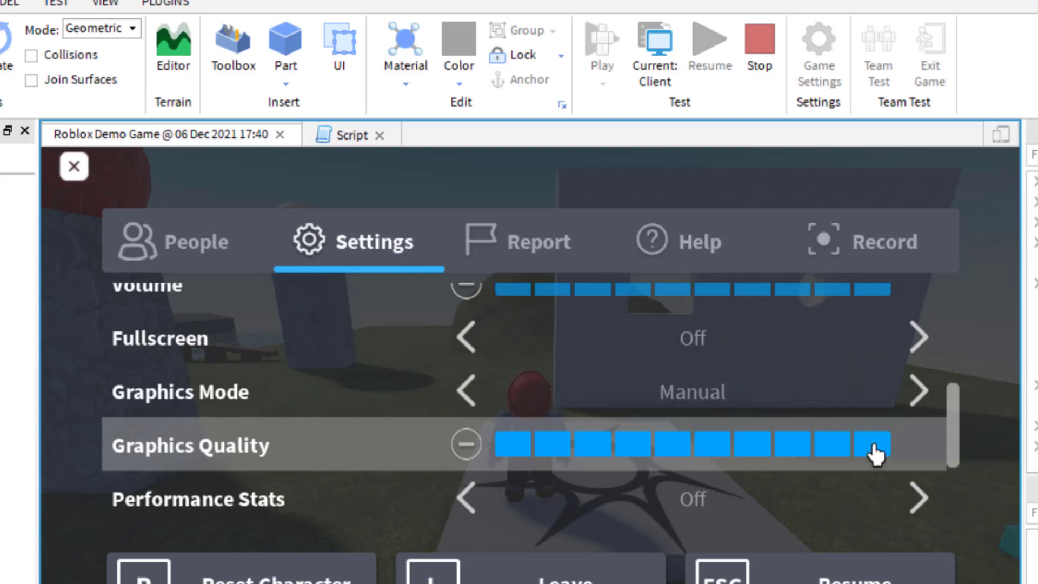
scroll(850, 535, "down", 1)
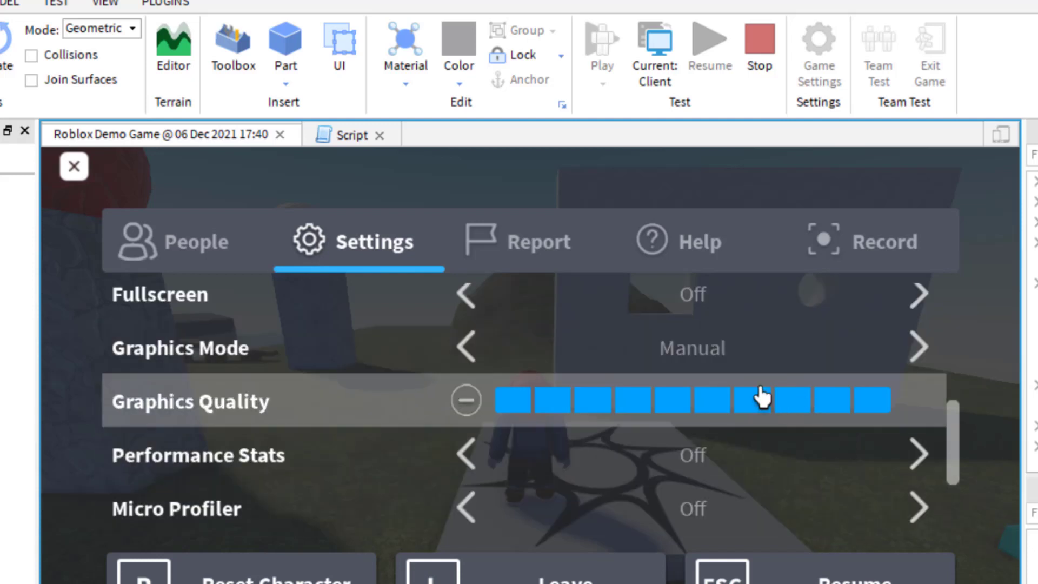
scroll(762, 394, "up", 1)
left_click(73, 167)
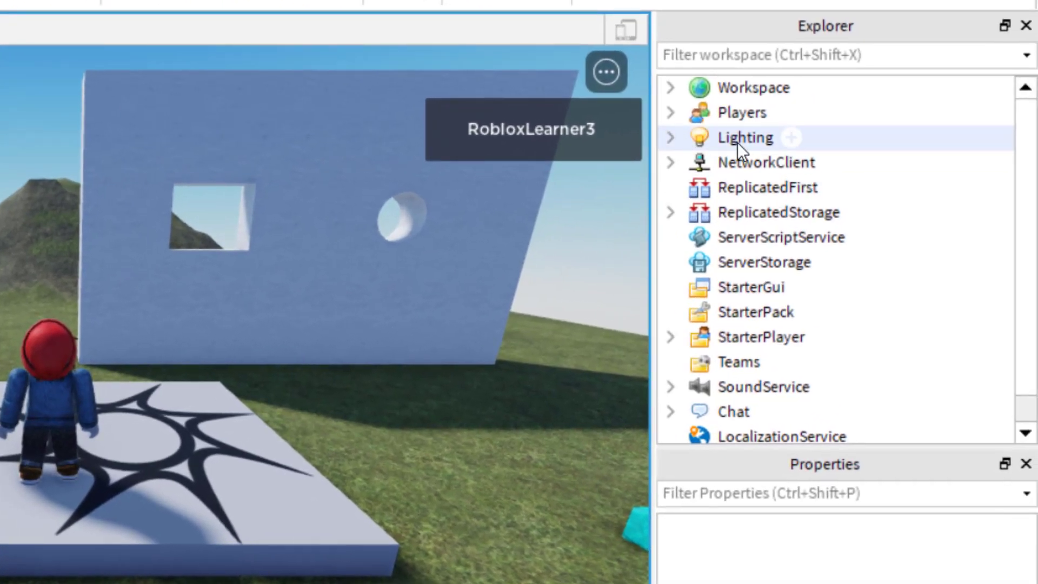
Step: Insert a DepthOfFieldEffect under Lighting via the 'dep' search and select it to view its properties
left_click(737, 142)
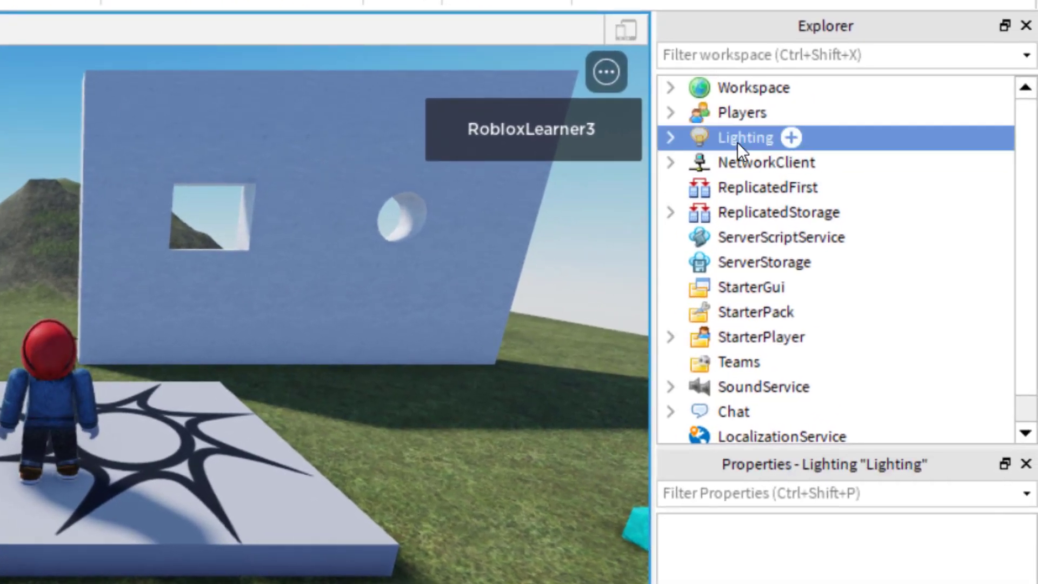
left_click(670, 139)
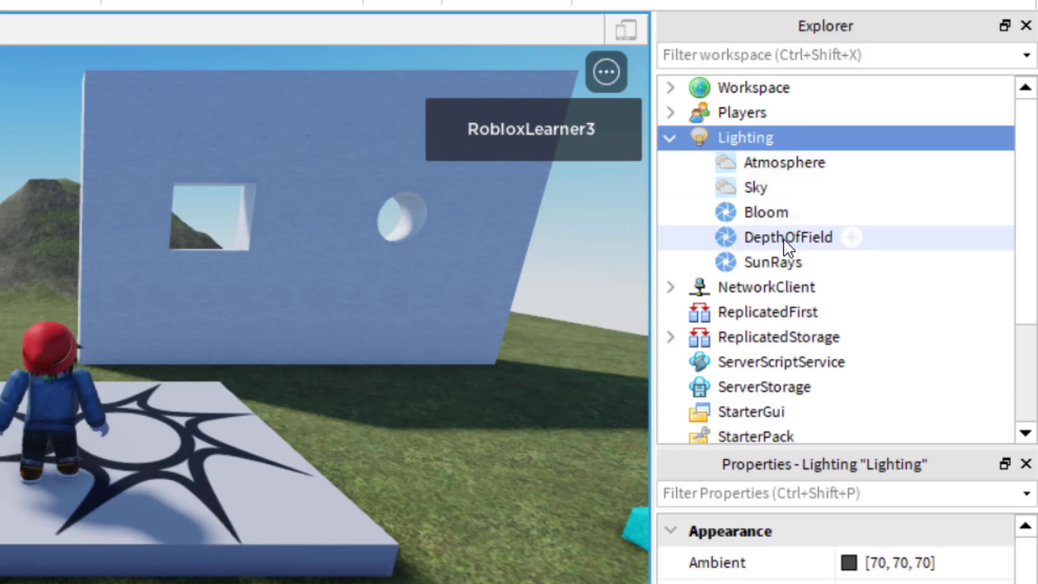
left_click(791, 137)
type("dep")
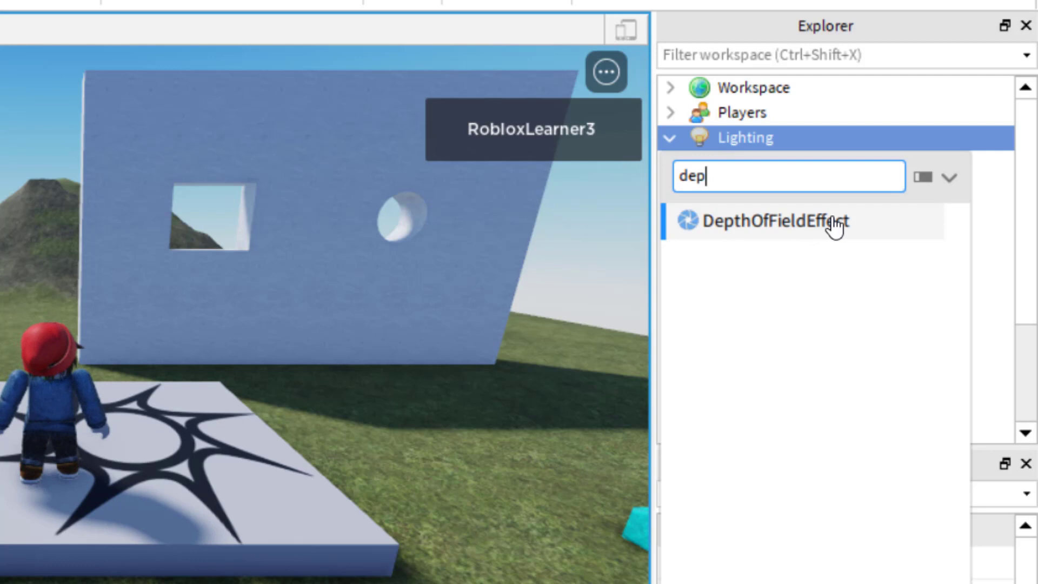
left_click(722, 241)
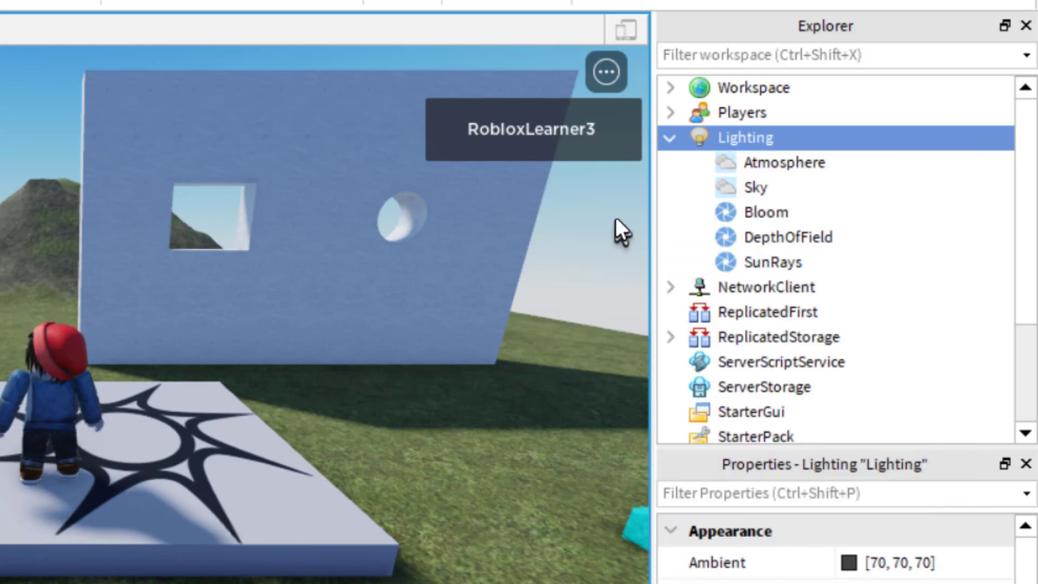
left_click(793, 237)
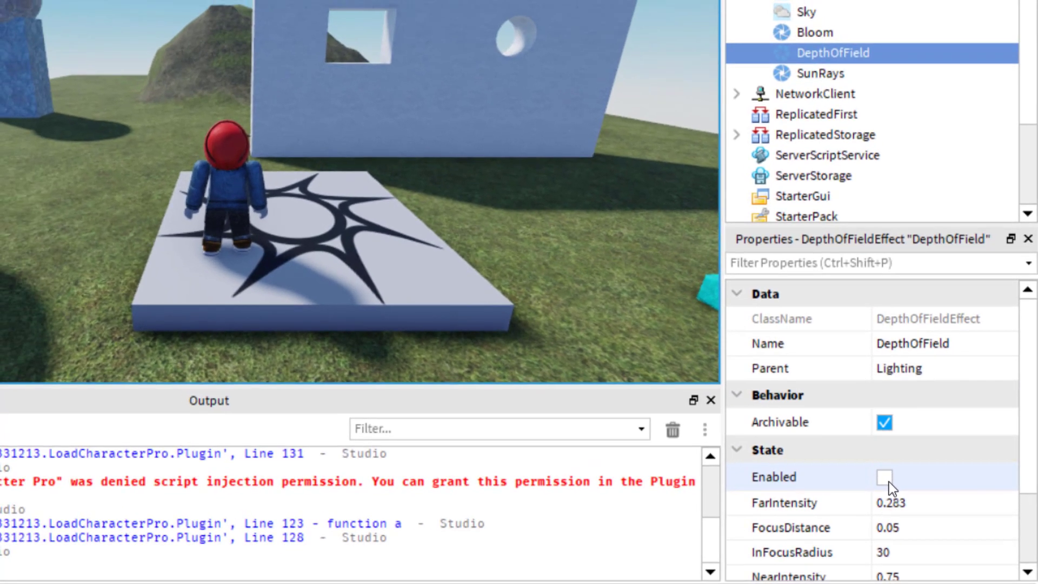
Step: Enable the DepthOfField effect, walk the avatar back and forth, and scroll down its properties
left_click(888, 482)
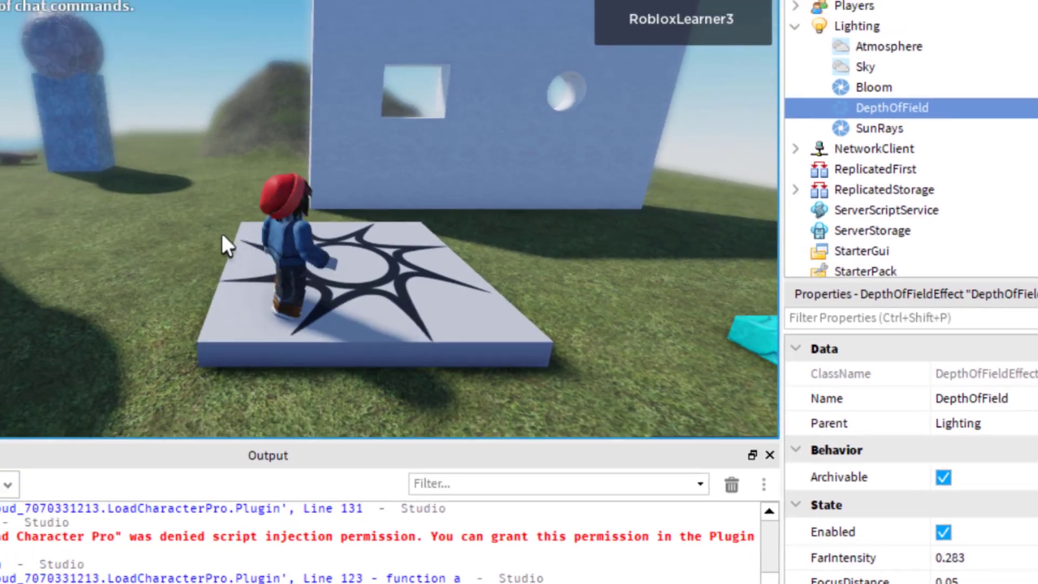
key("s")
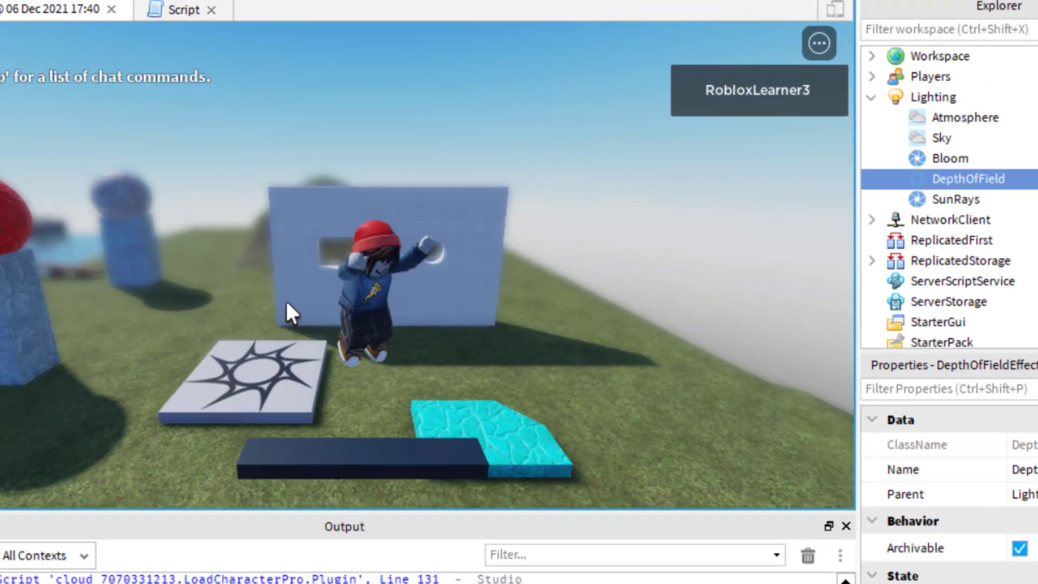
key("w")
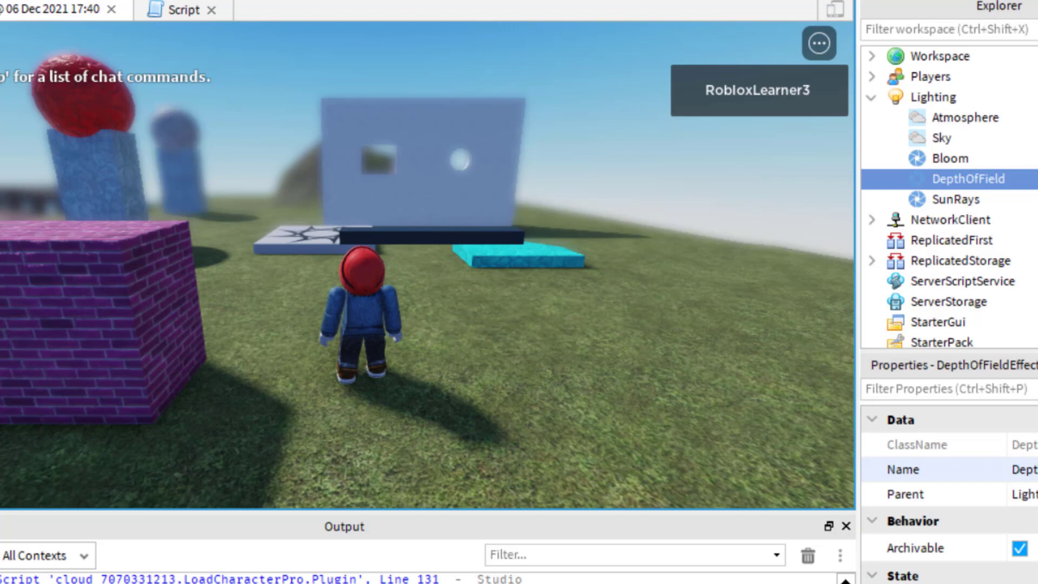
scroll(945, 512, "down", 3)
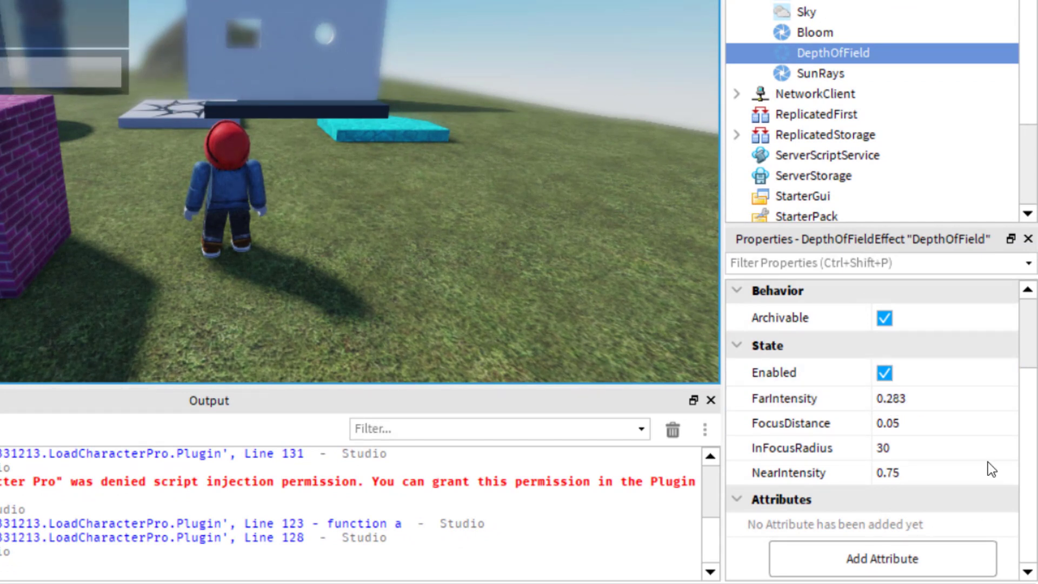
Step: Lower DepthOfField FarIntensity to 0.25, then try several FocusDistance values before settling on 0
left_click(897, 399)
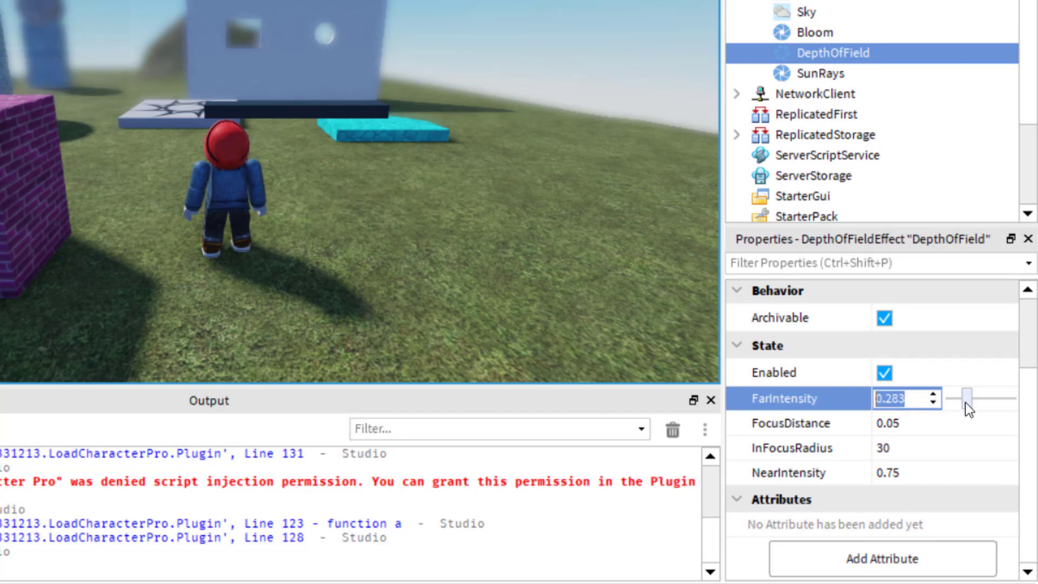
mouse_move(967, 402)
left_mouse_down()
mouse_move(951, 404)
mouse_move(1015, 406)
mouse_move(966, 405)
left_mouse_up()
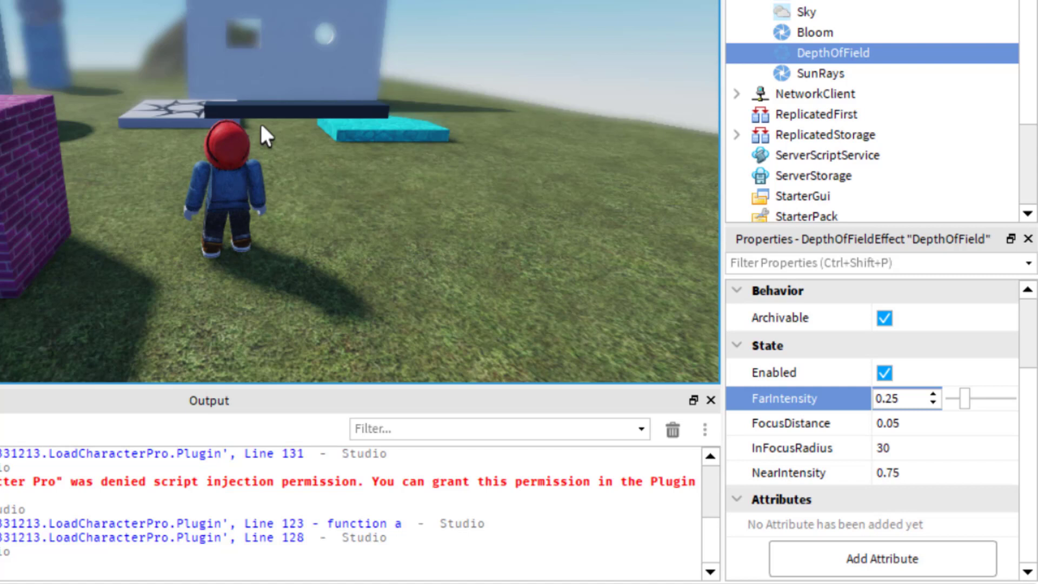
left_click(926, 428)
mouse_move(948, 426)
left_mouse_down()
mouse_move(983, 426)
mouse_move(954, 429)
left_mouse_up()
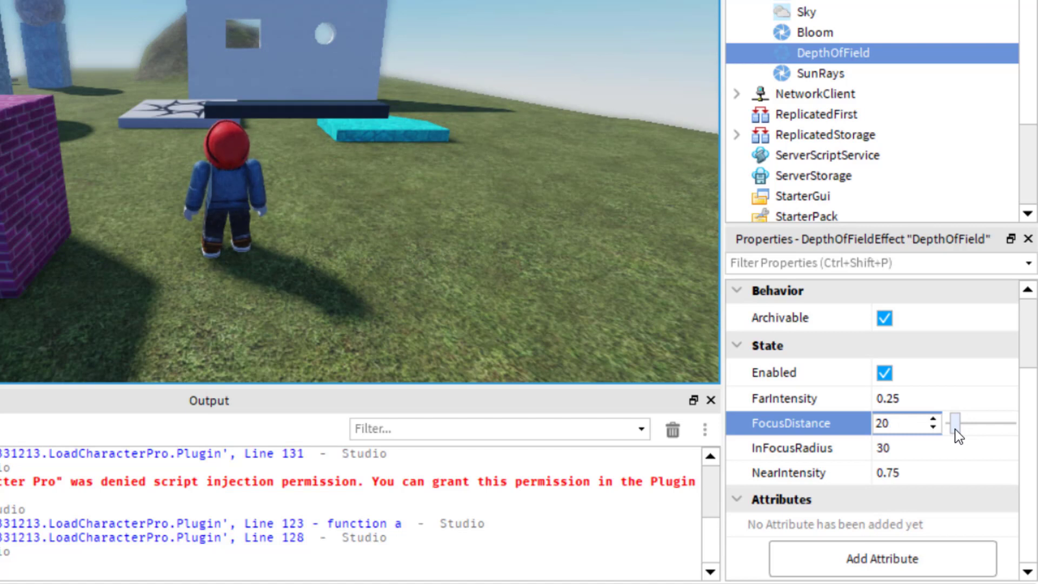
left_click_drag(954, 430, 965, 429)
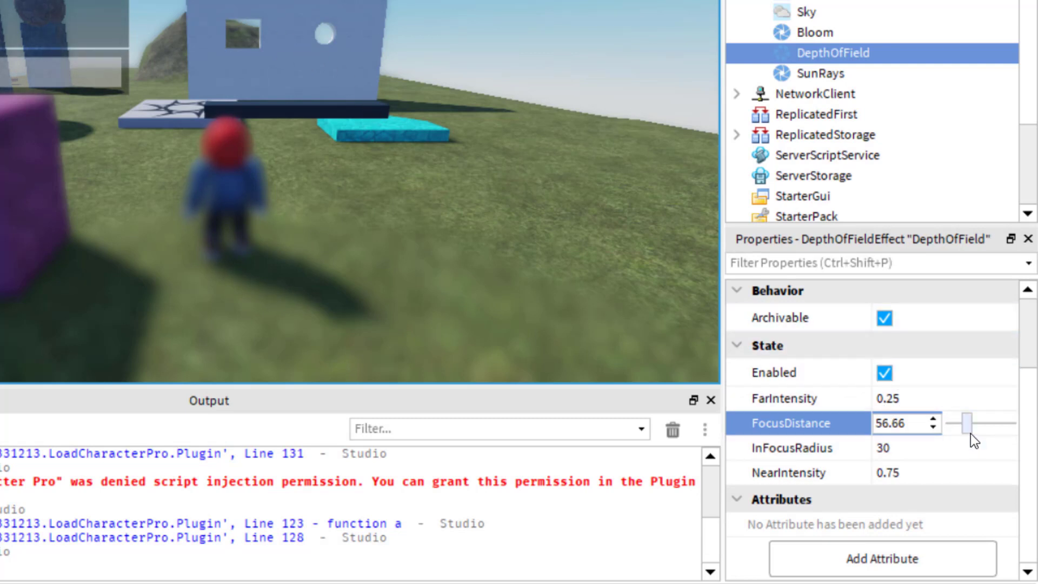
left_click_drag(968, 433, 942, 433)
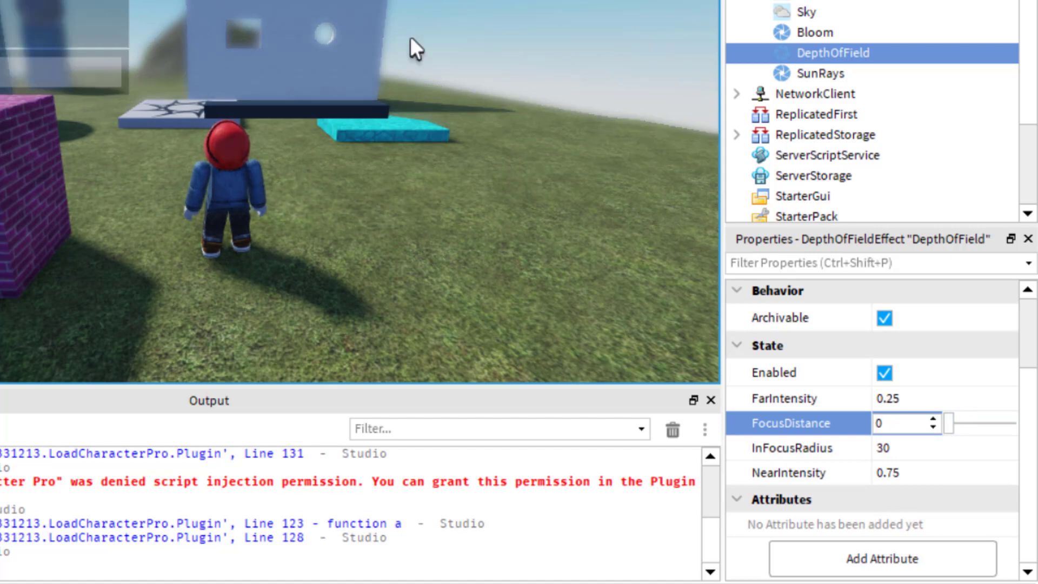
Step: Reduce the DepthOfField InFocusRadius from 50 to 16.665
left_click(887, 448)
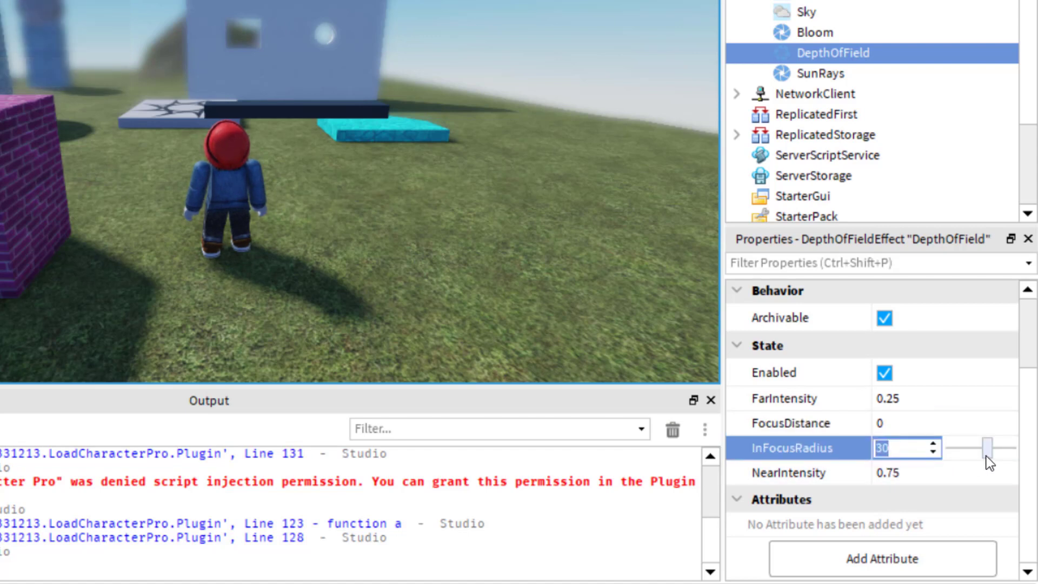
mouse_move(986, 456)
left_mouse_down()
mouse_move(945, 456)
mouse_move(1029, 460)
mouse_move(968, 458)
left_mouse_up()
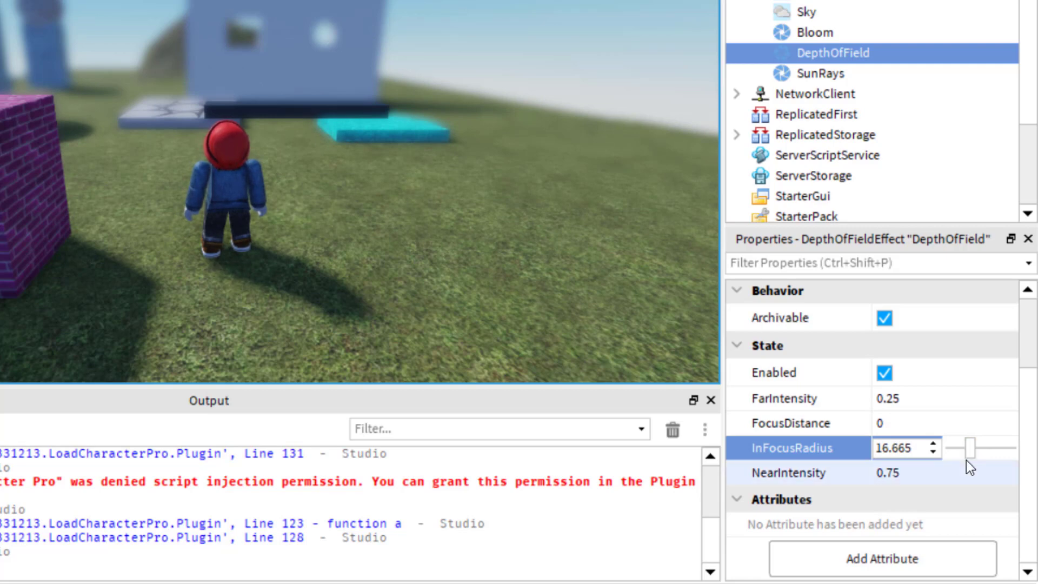
left_click(563, 303)
Step: Run and jump the avatar around to check the narrower sharp zone
key("a")
key("w")
key("space")
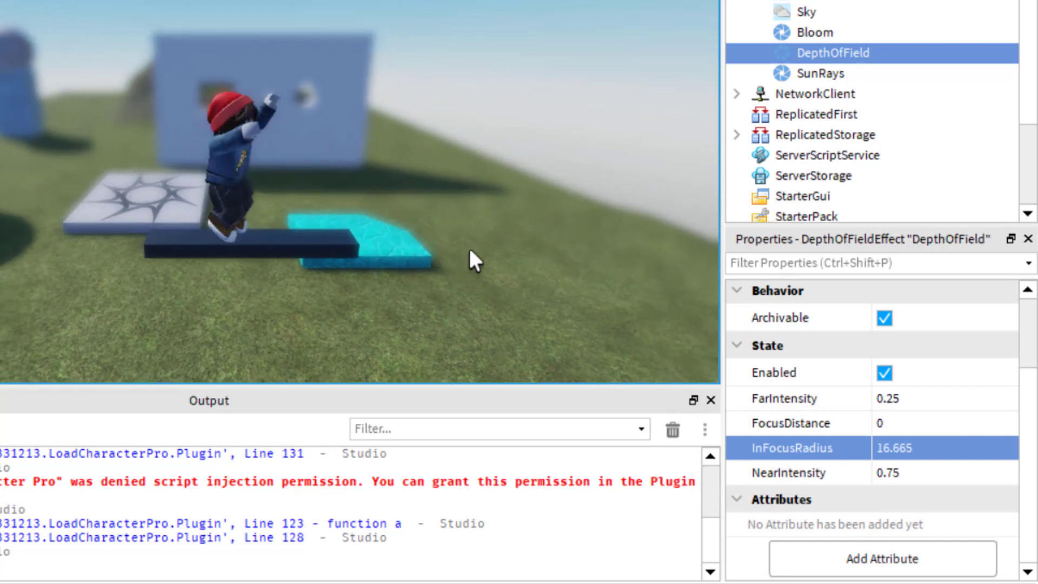
key("s")
key("w")
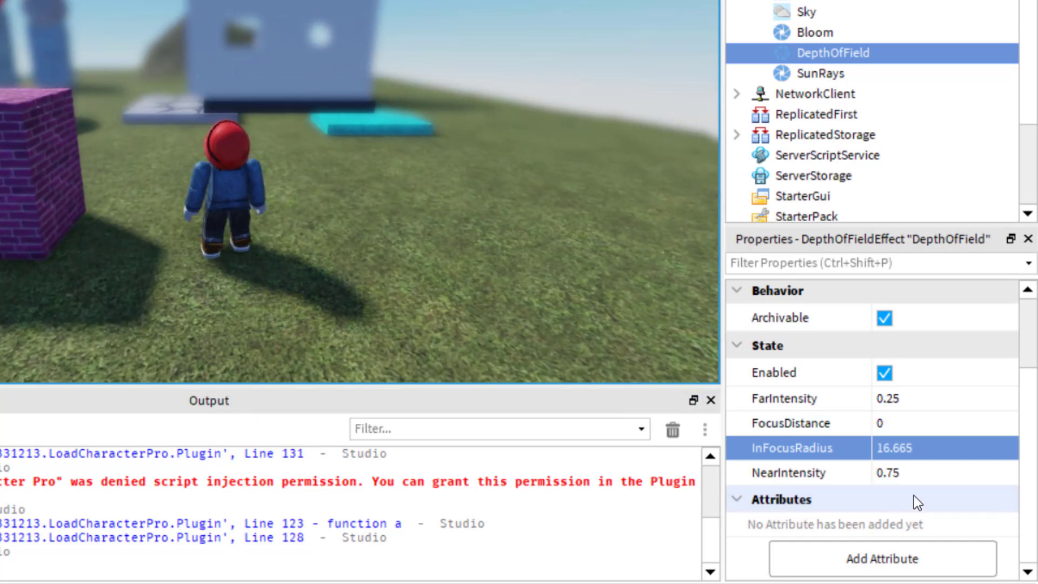
left_click(901, 471)
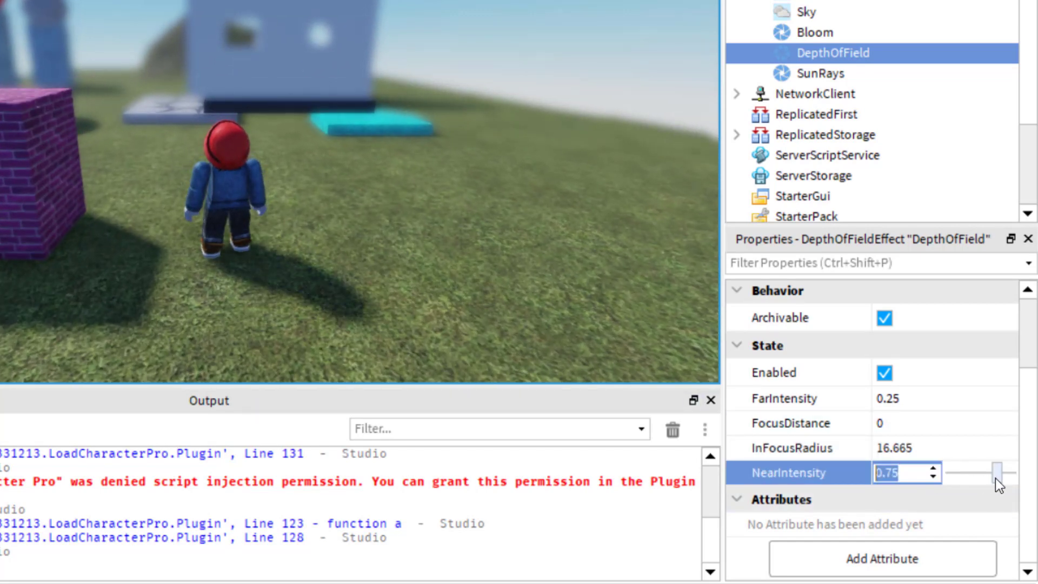
Step: Set NearIntensity to 0, reset FocusDistance to 0, and toggle the effect off and on to compare
left_click(881, 426)
left_click_drag(947, 429, 967, 430)
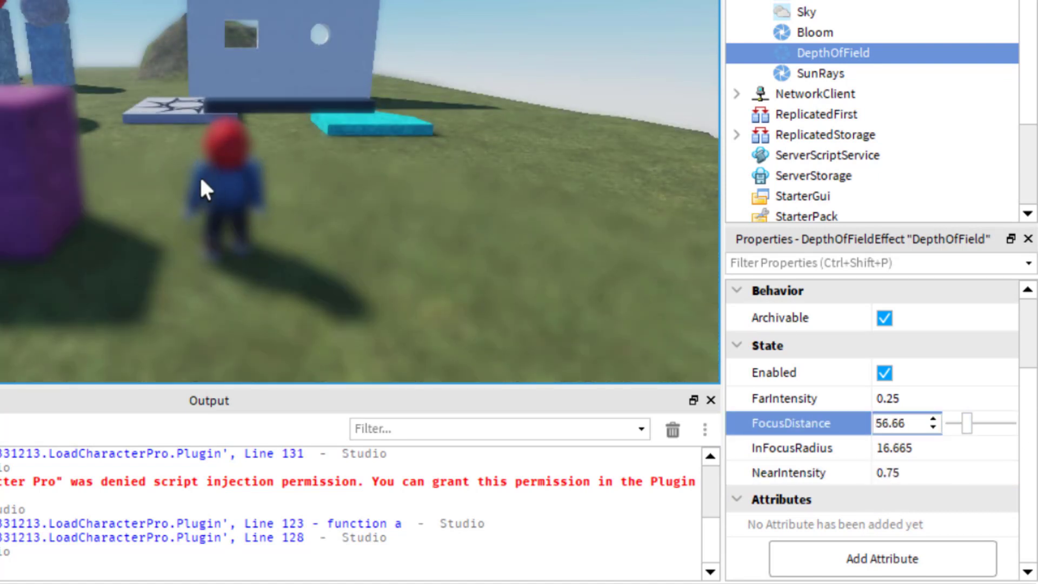
left_click(932, 478)
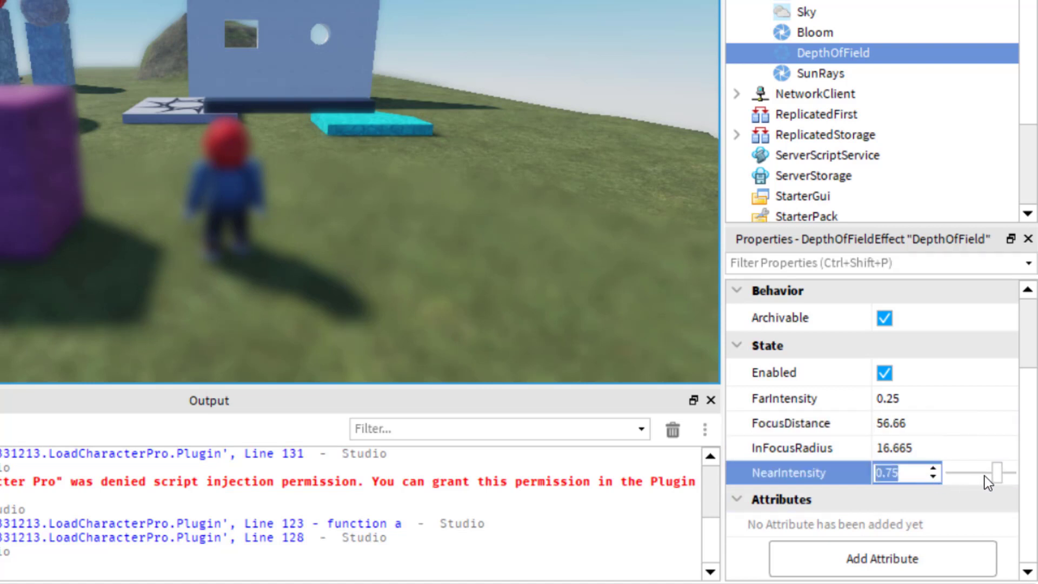
left_click_drag(1000, 476, 935, 481)
left_click(897, 413)
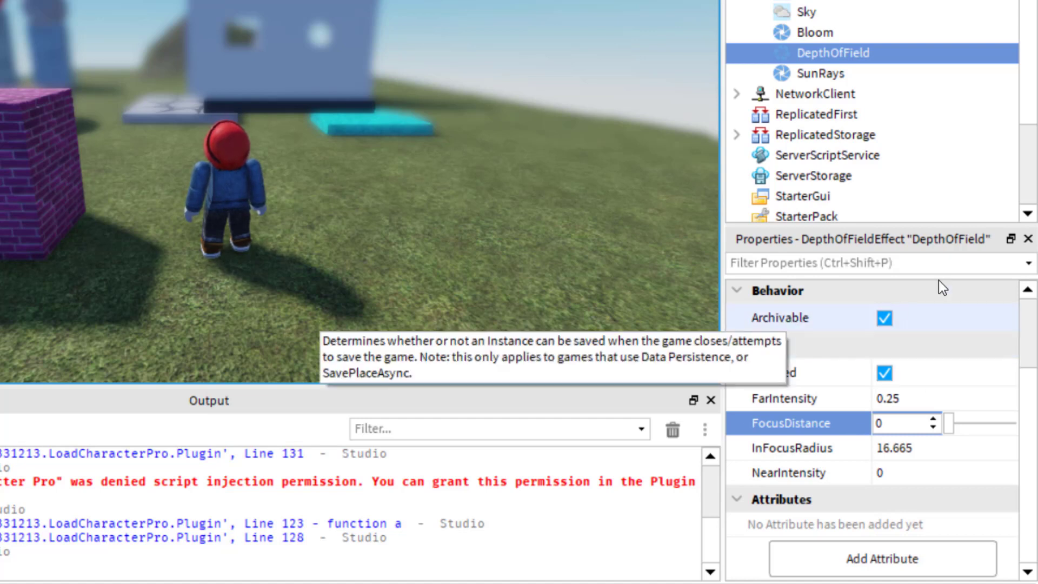
left_click(884, 373)
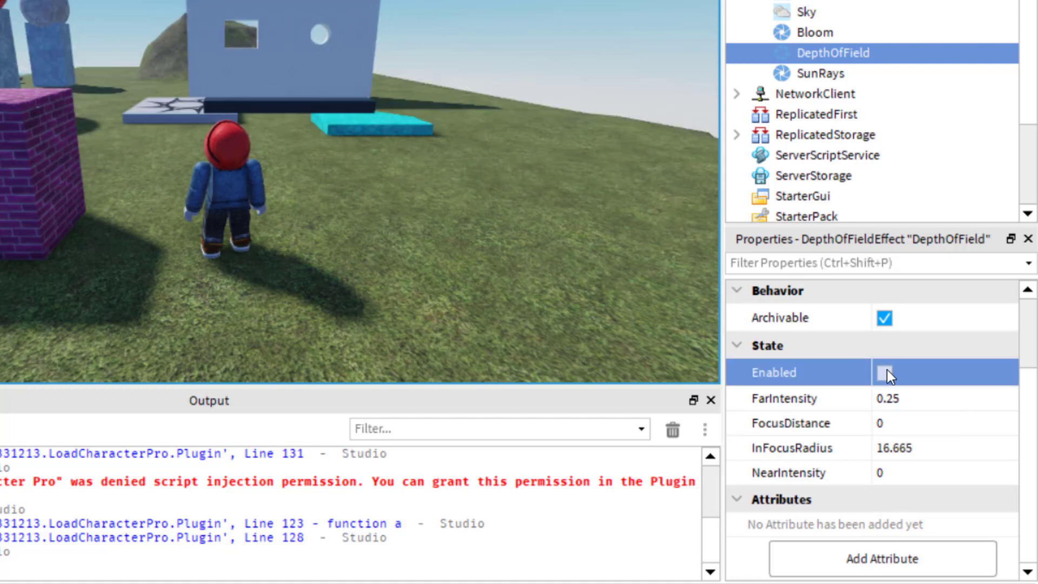
left_click(885, 372)
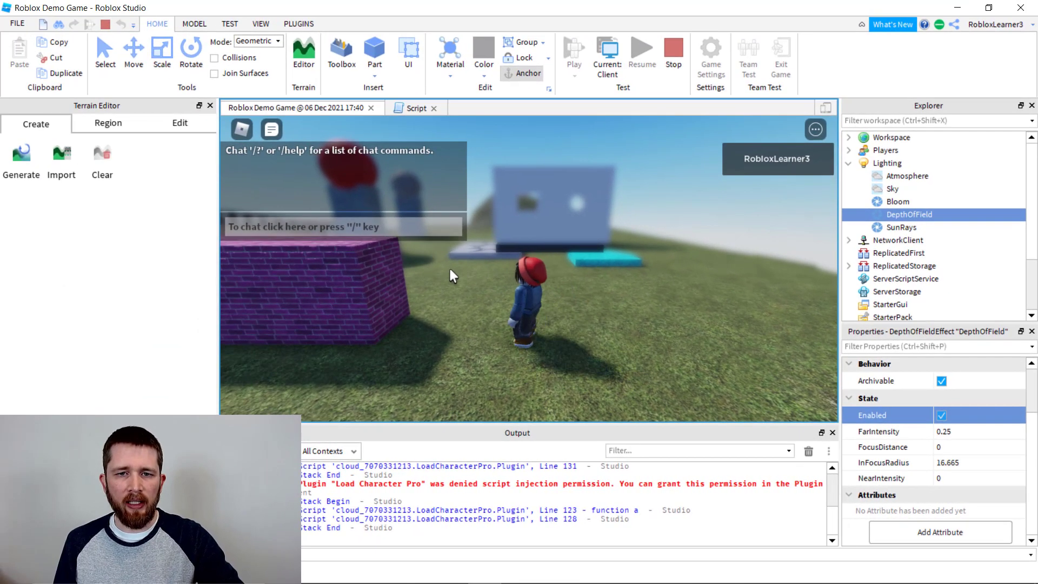
key("w")
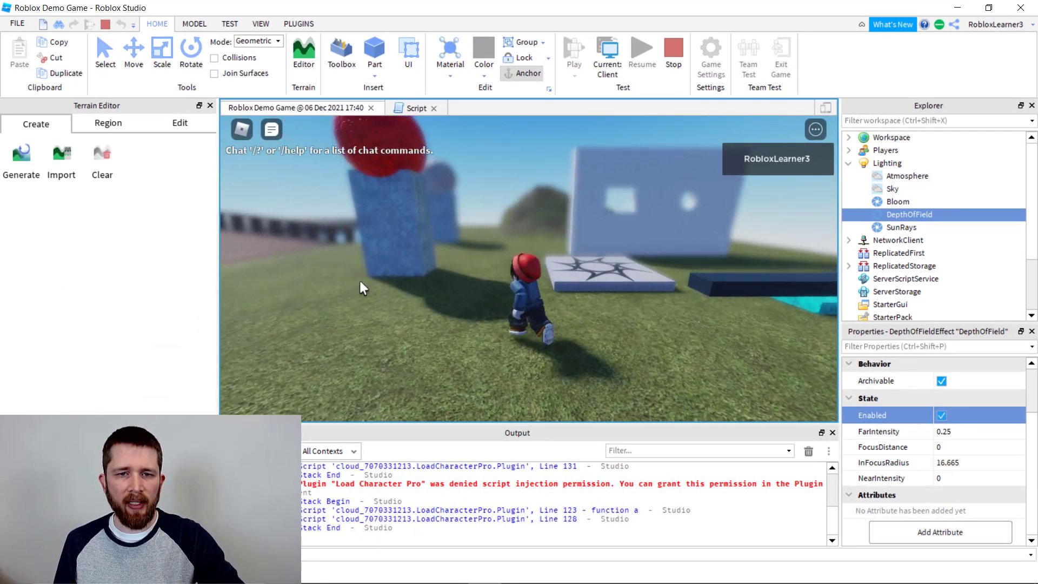
key("a")
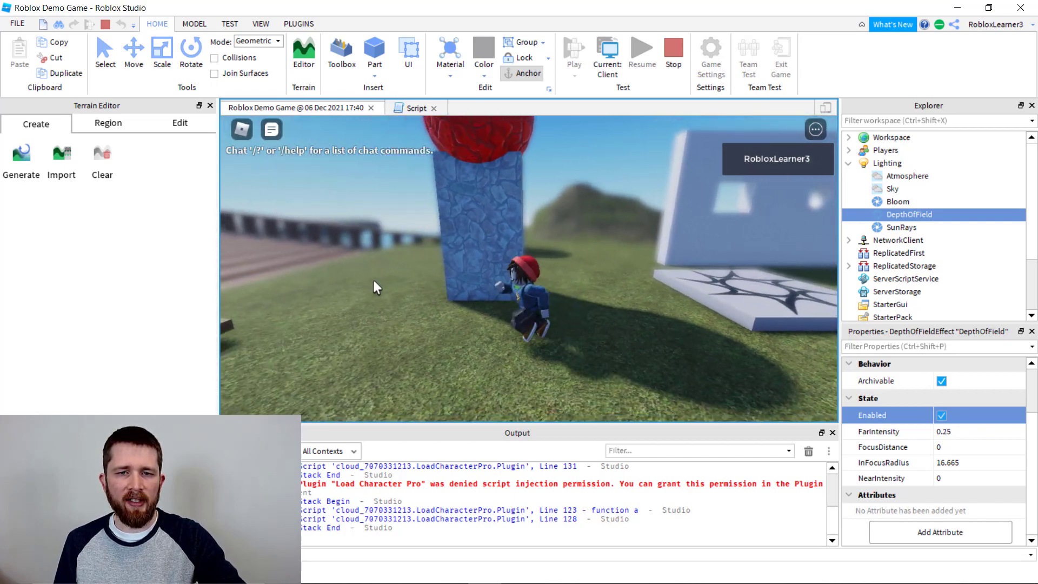
key("s")
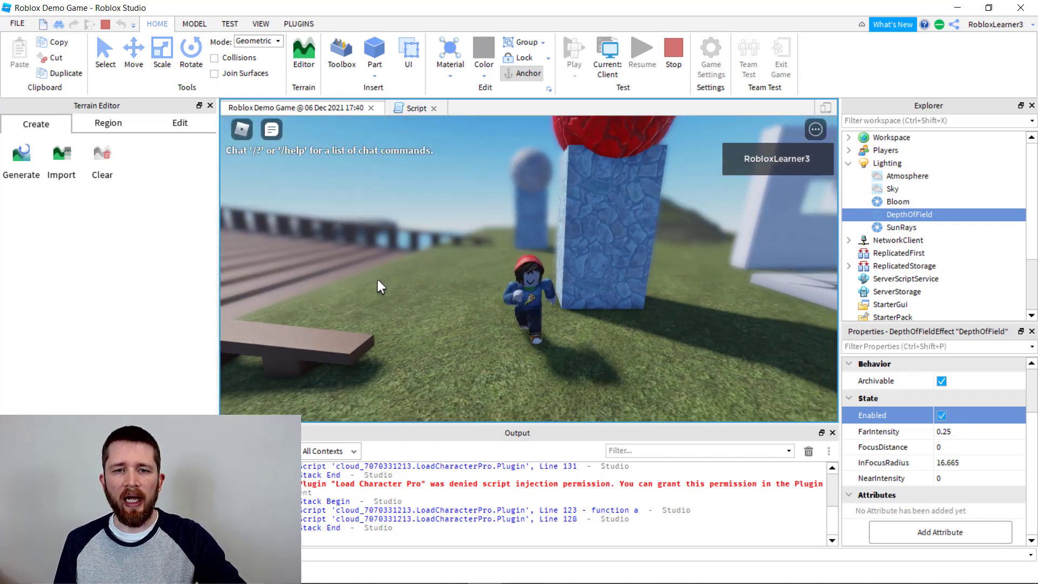
key("w")
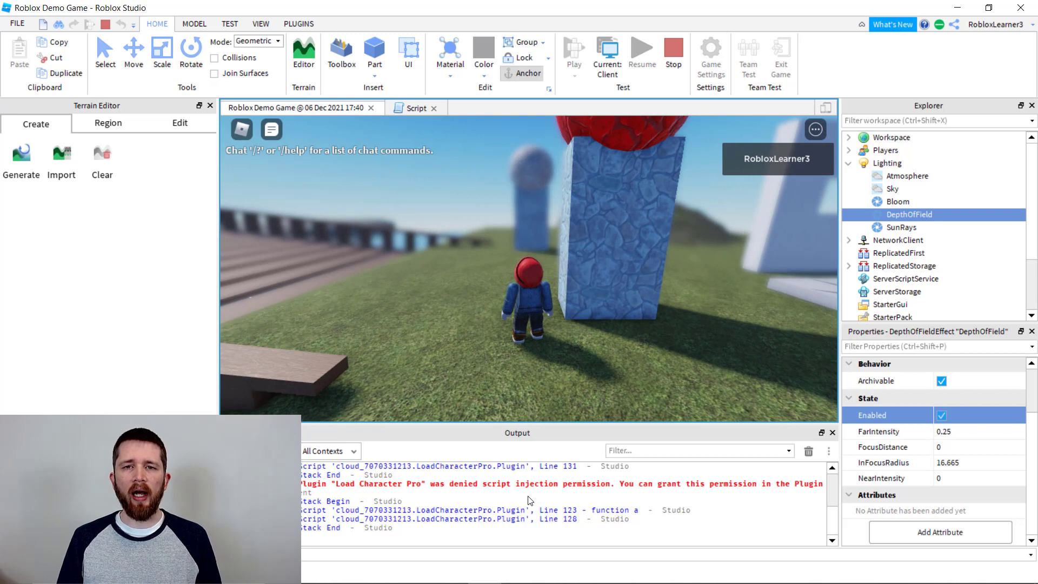